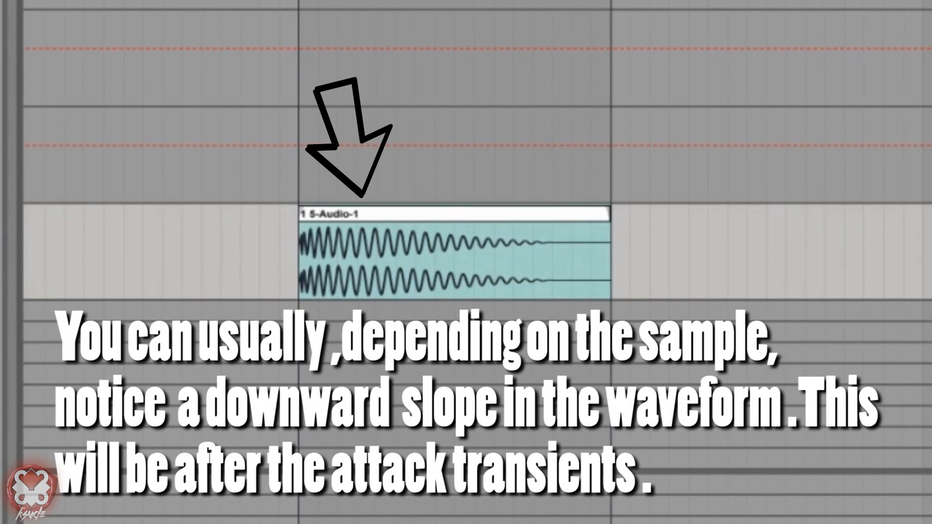
- Split the kick clip on the 5 Audio track where its tail begins and duplicate the whole track
drag(608, 252, 345, 263)
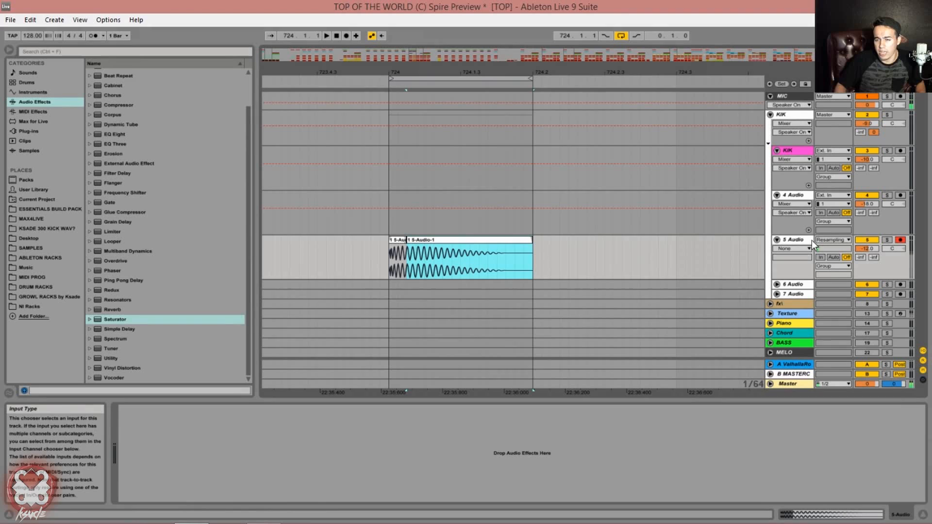
key(ctrl+e)
key(ctrl+d)
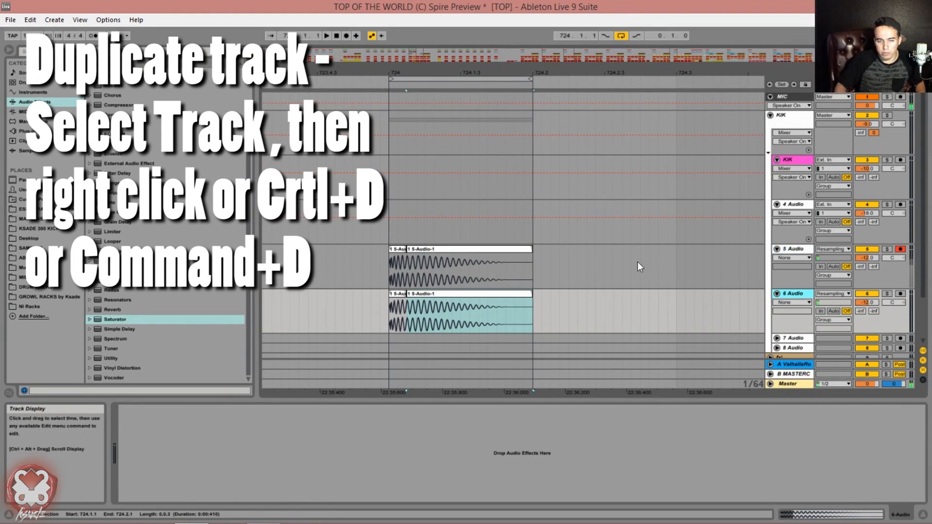
- Delete the short attack clip on the duplicated 6 Audio track so only the tail is left there
click(394, 293)
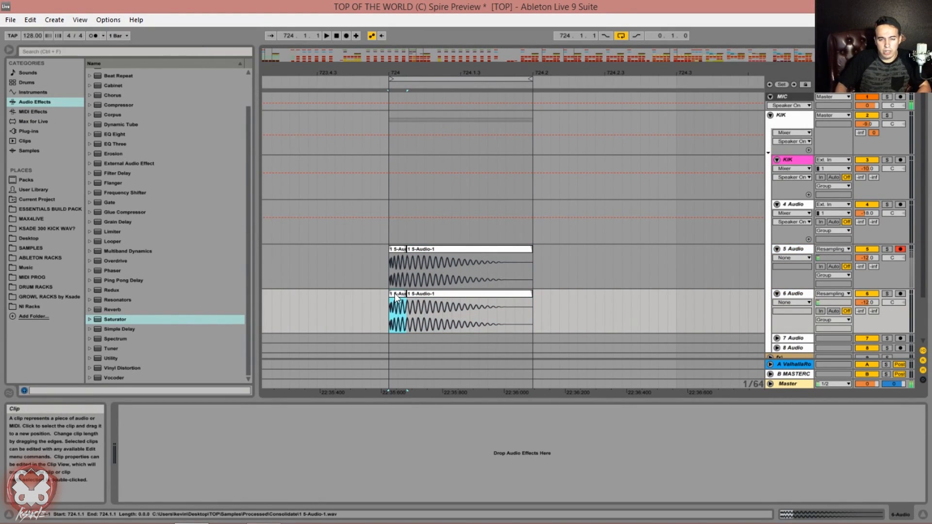
key(Delete)
click(397, 293)
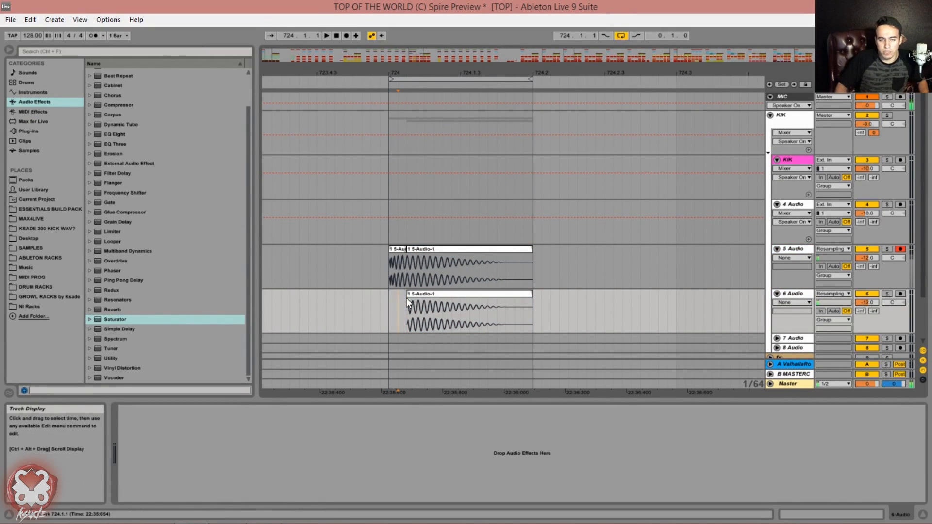
- Lower the clip gain of the original kick tail on the 5 Audio track
double_click(436, 249)
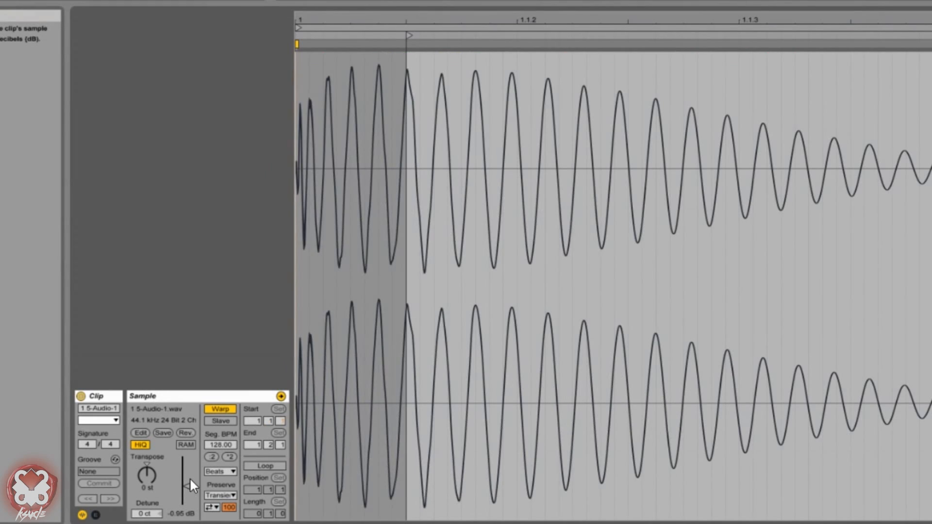
mouse_move(197, 478)
mouse_down()
mouse_move(196, 470)
mouse_move(196, 486)
mouse_up()
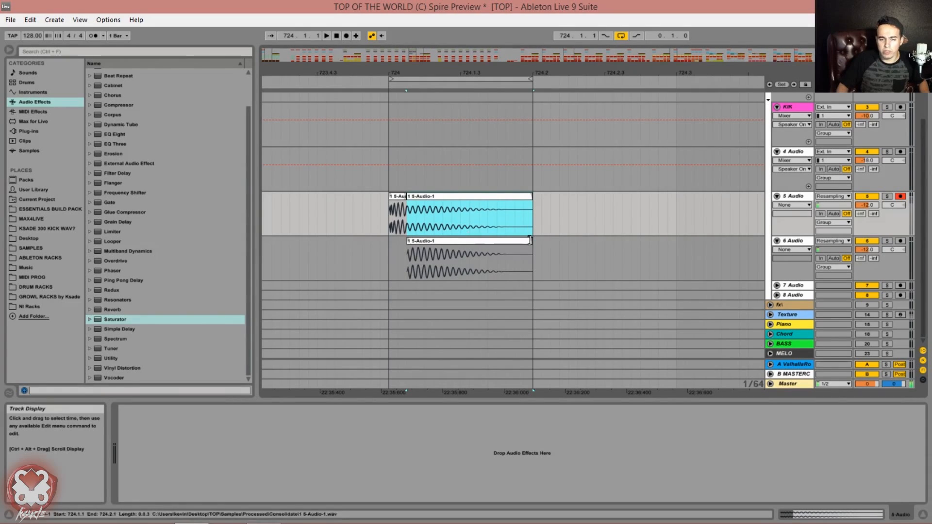
- Set the volume of the 6 Audio track to -24 dB
click(674, 243)
click(867, 251)
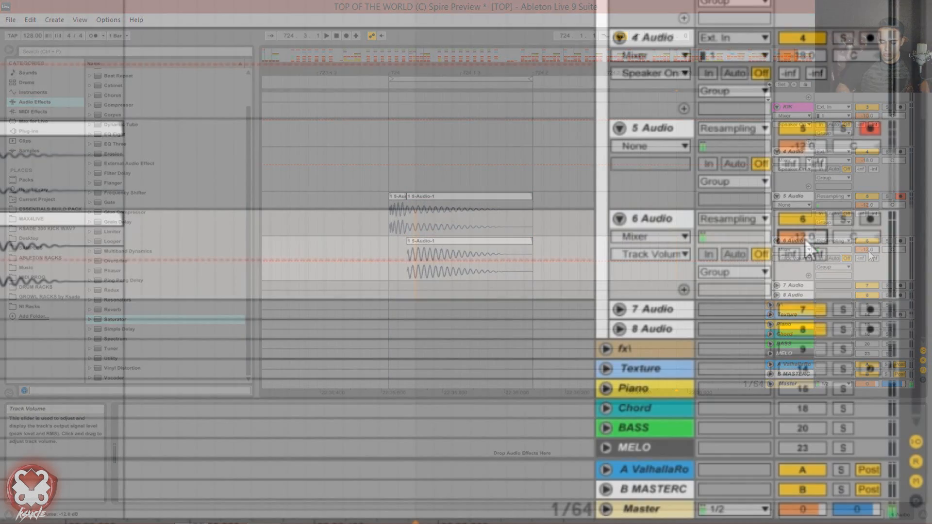
text(-24)
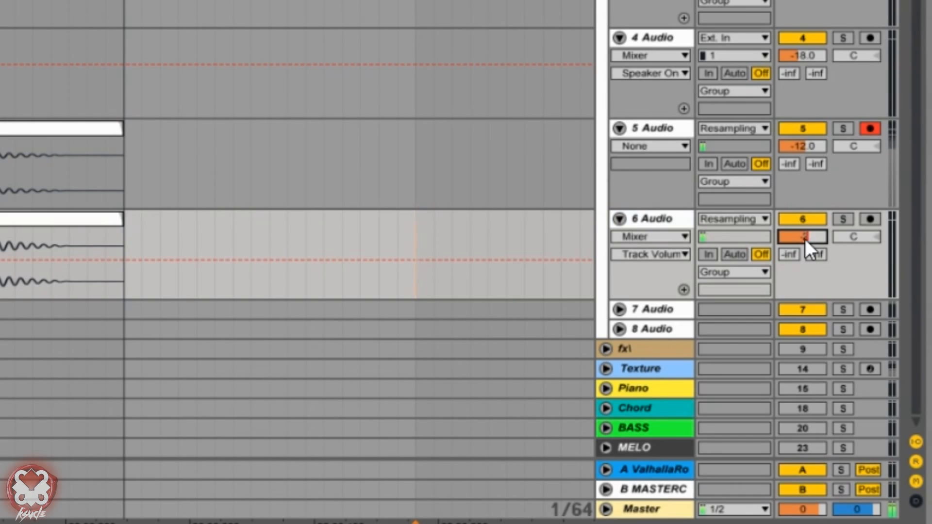
key(Return)
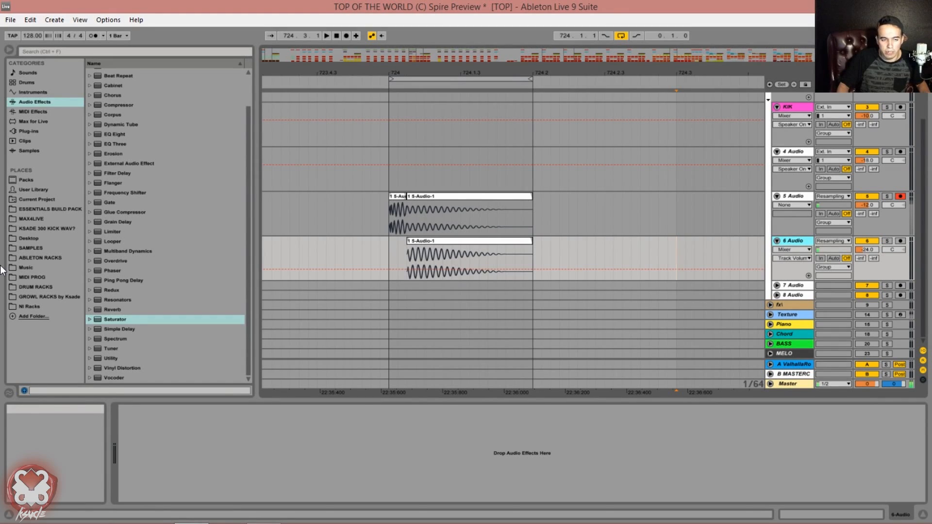
- Load the Sausage Fattener plug-in onto the 6 Audio track and adjust its fatness amount
click(33, 190)
click(23, 112)
click(24, 131)
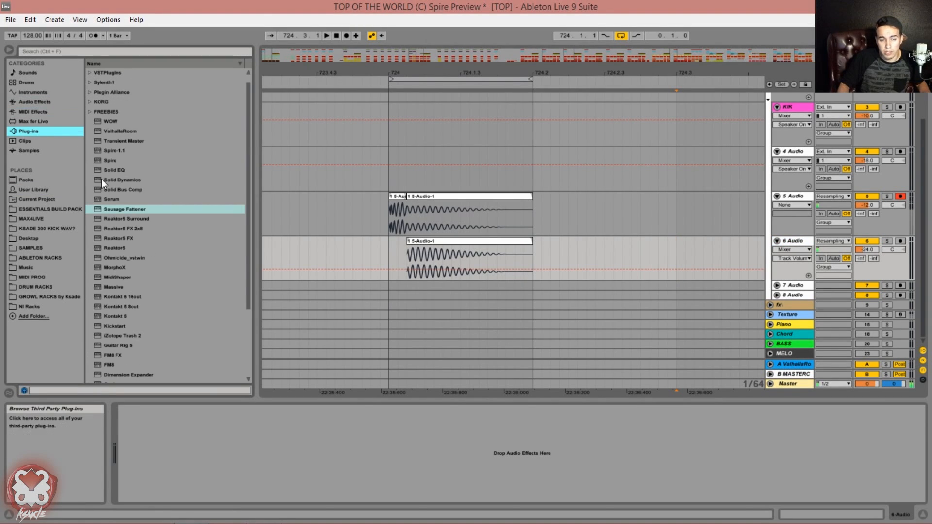
drag(111, 208, 260, 412)
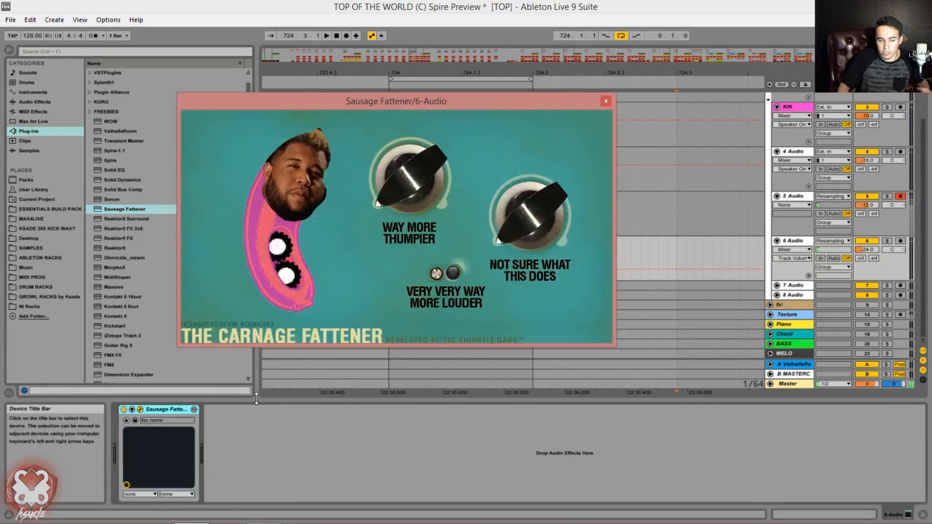
drag(387, 232, 405, 147)
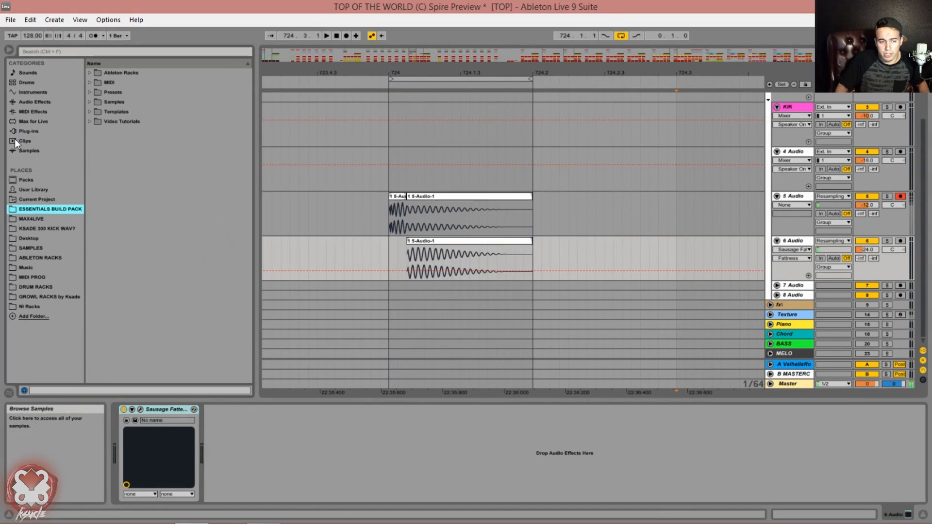
- Add the Saturator audio effect after Sausage Fattener on the 6 Audio track
click(31, 110)
click(35, 101)
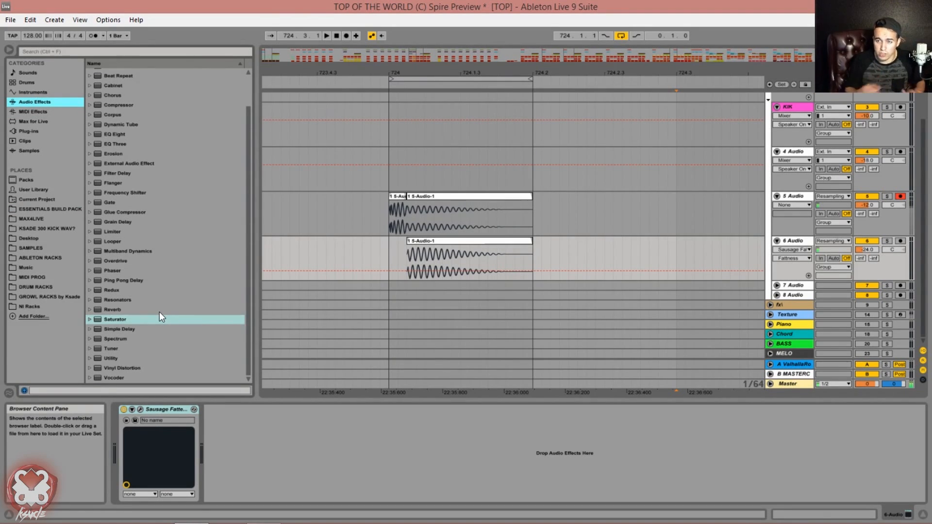
click(144, 310)
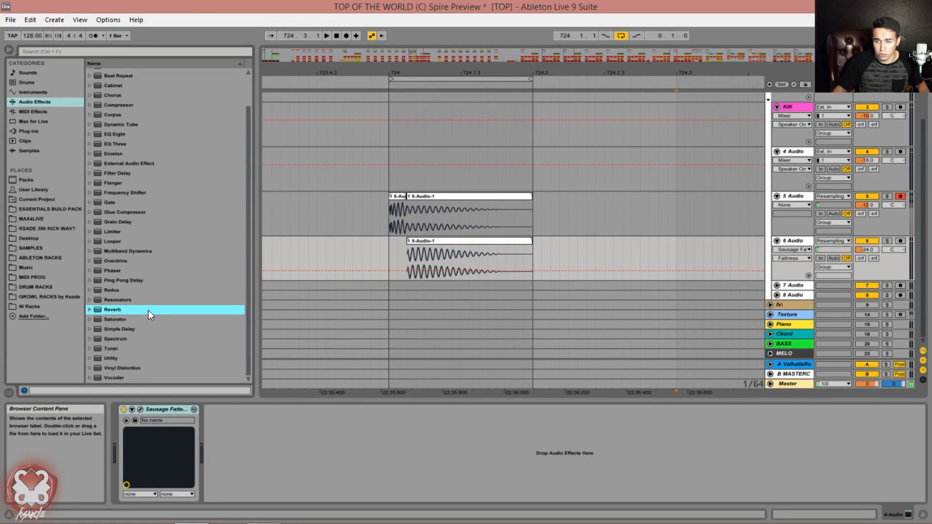
scroll(158, 245, up, 2)
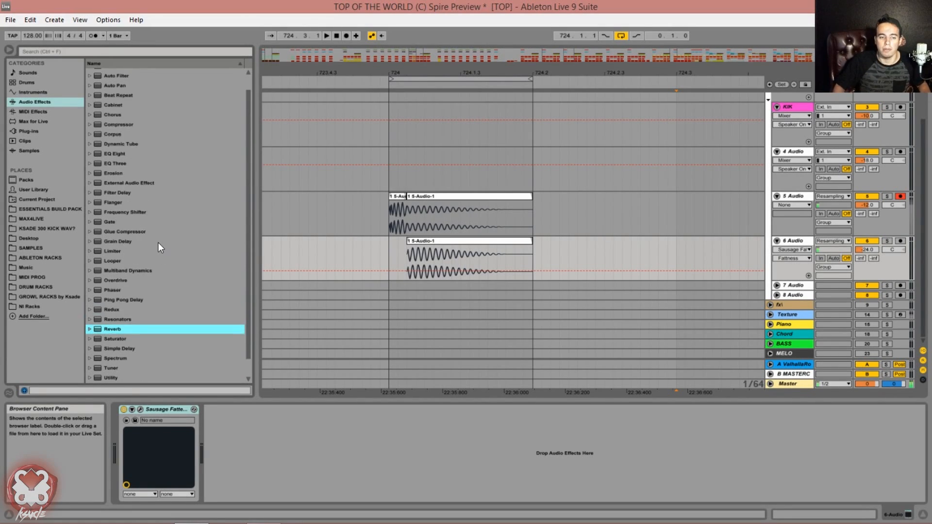
scroll(139, 223, up, 2)
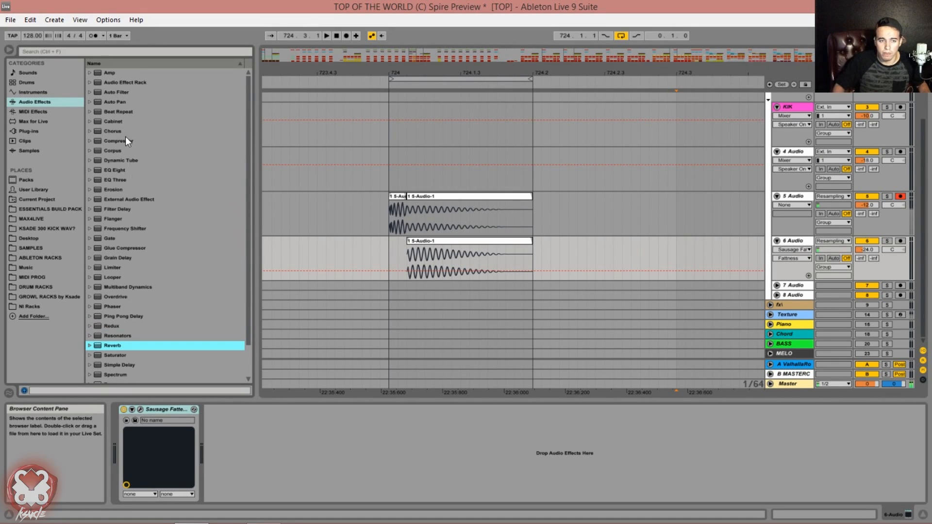
scroll(148, 259, down, 4)
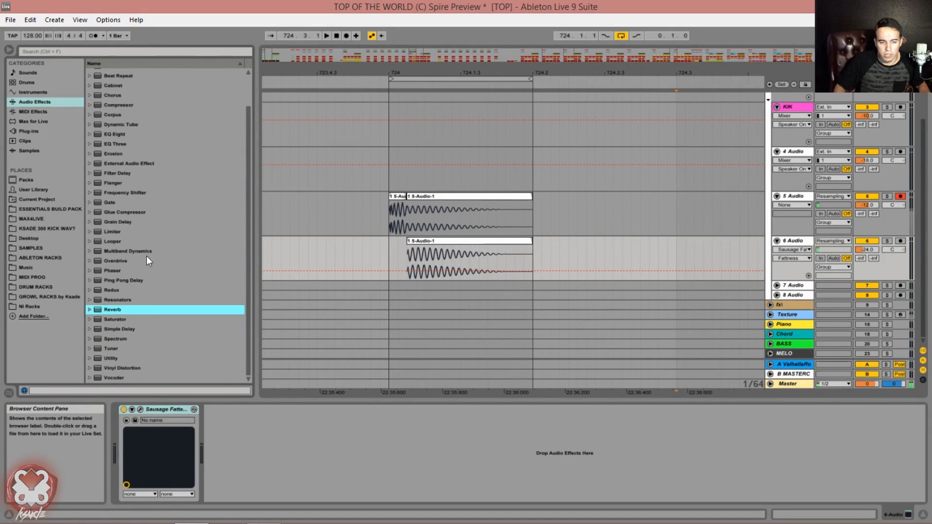
scroll(130, 341, up, 1)
drag(115, 331, 341, 473)
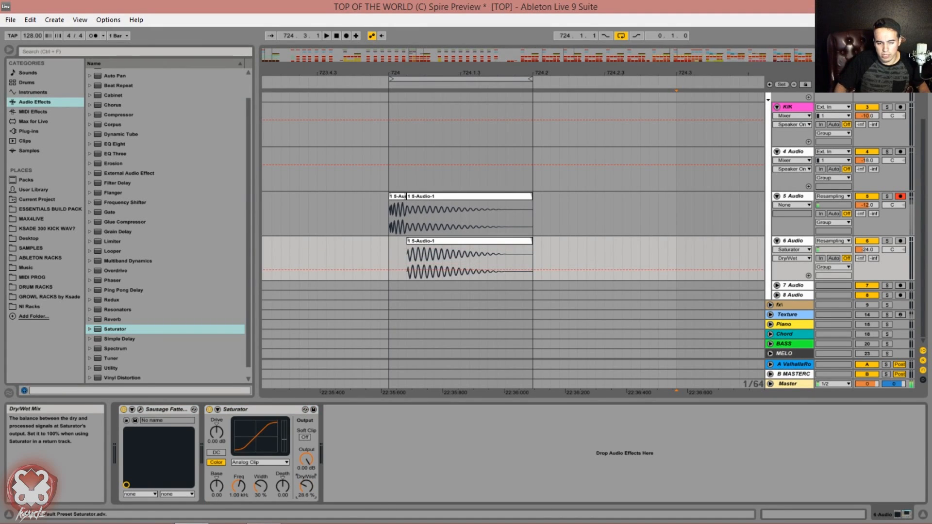
- Set the Saturator to about 45.2 % dry/wet and about 7.43 dB drive, keeping the Analog Clip curve
mouse_move(215, 435)
mouse_down()
mouse_move(215, 413)
mouse_move(215, 423)
mouse_up()
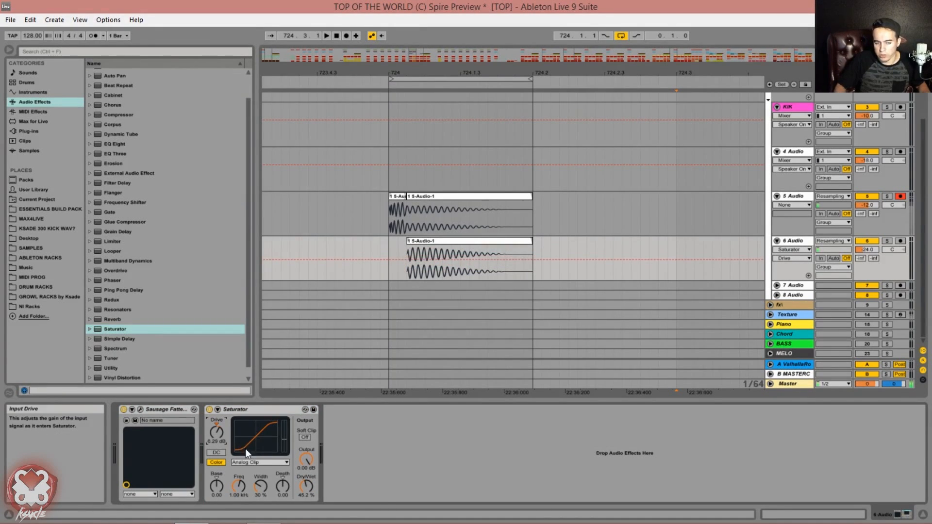
click(258, 462)
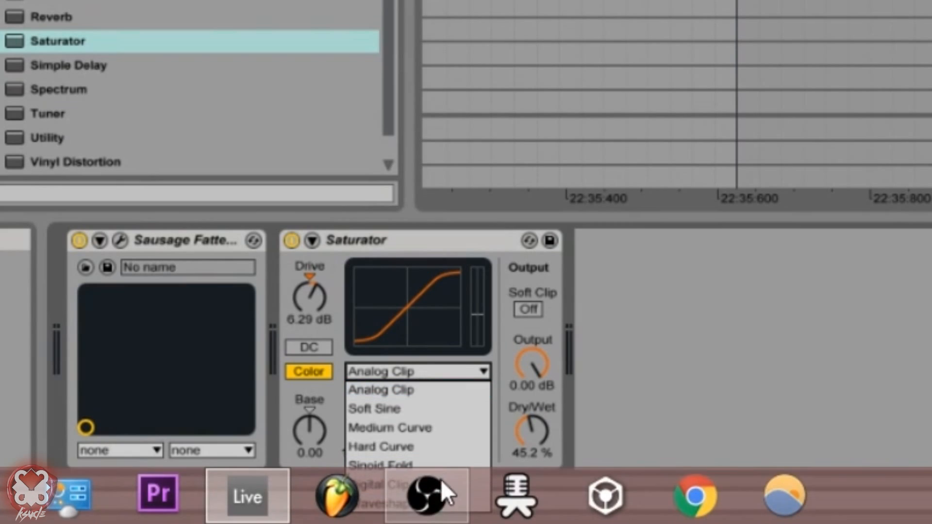
click(384, 241)
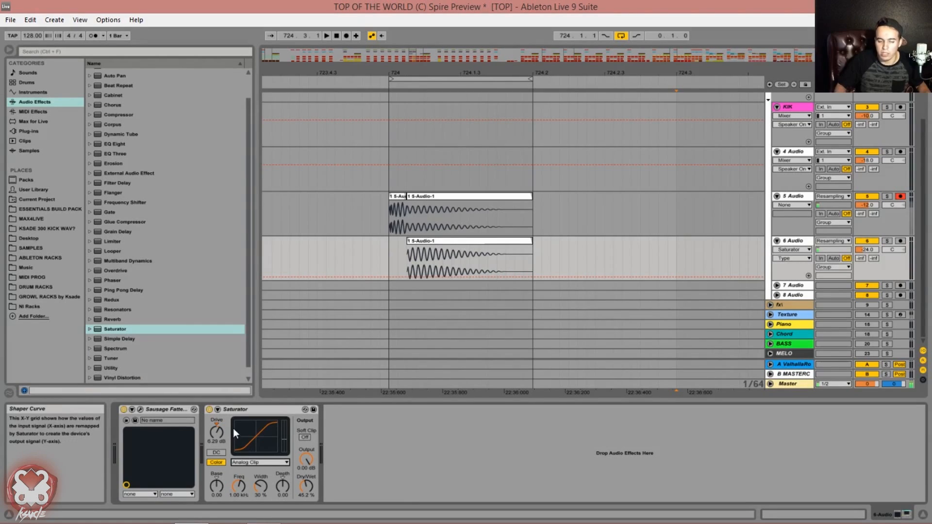
drag(217, 422, 217, 416)
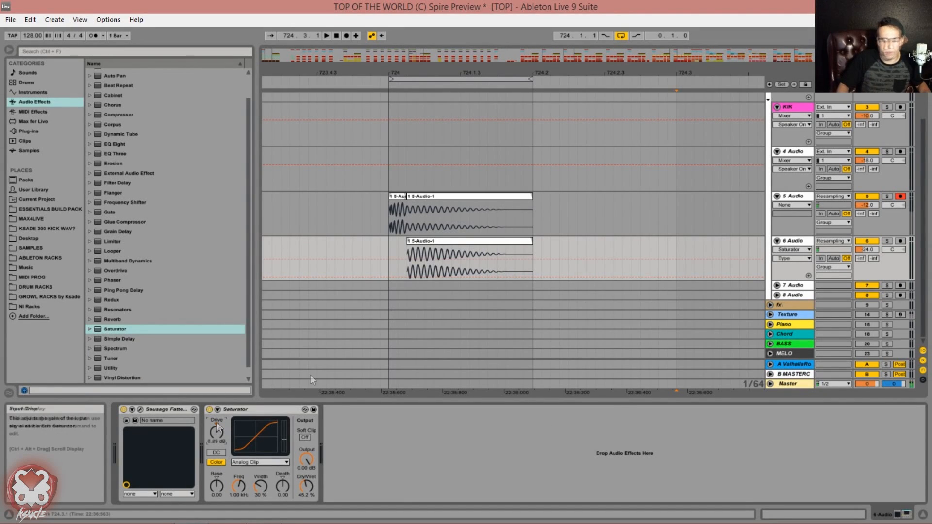
- Group Sausage Fattener and Saturator into one audio effect rack
click(270, 408)
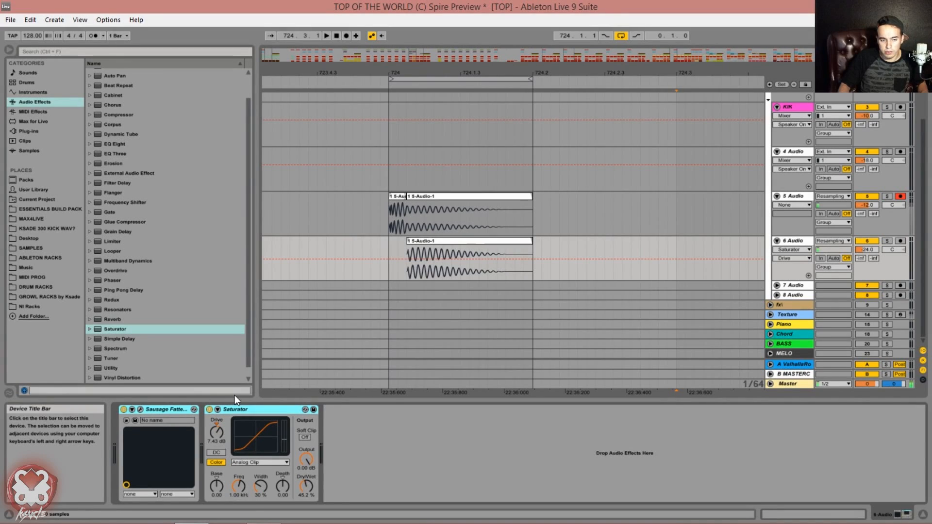
key(ctrl+g)
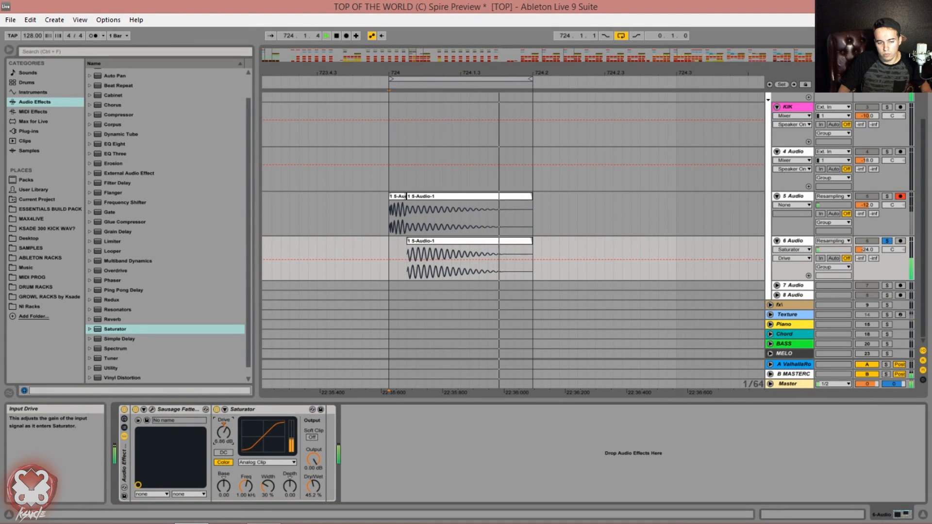
- Compare the kick with the effect rack bypassed and active, soloed and unsoloed, and with the 6 Audio track muted and unmuted
click(124, 409)
click(125, 409)
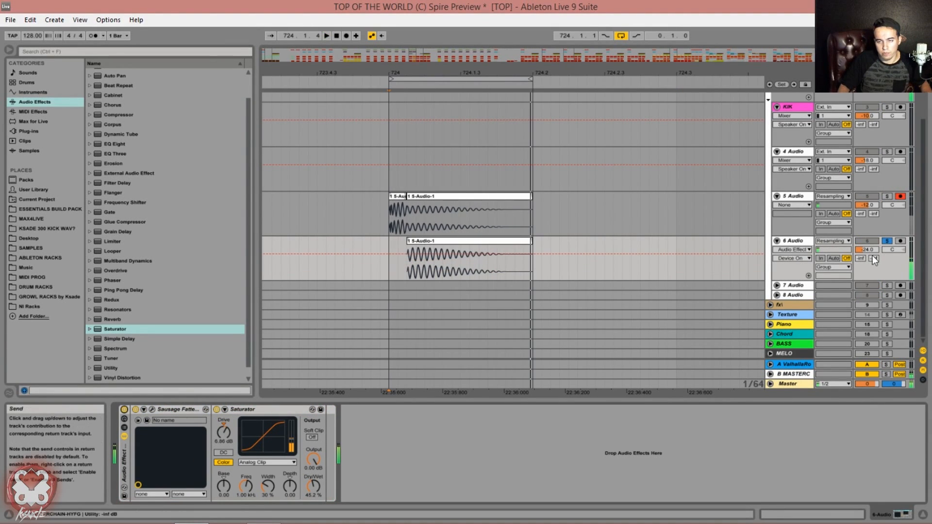
click(885, 241)
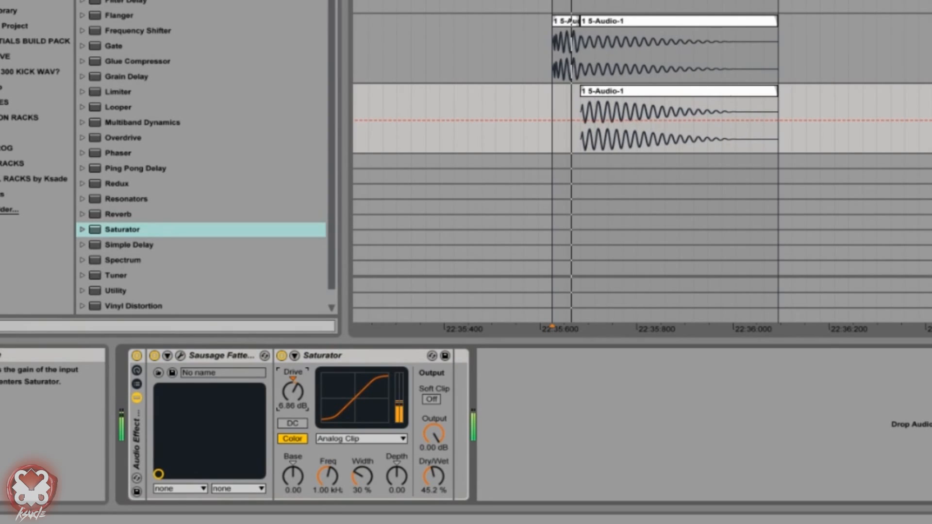
click(137, 354)
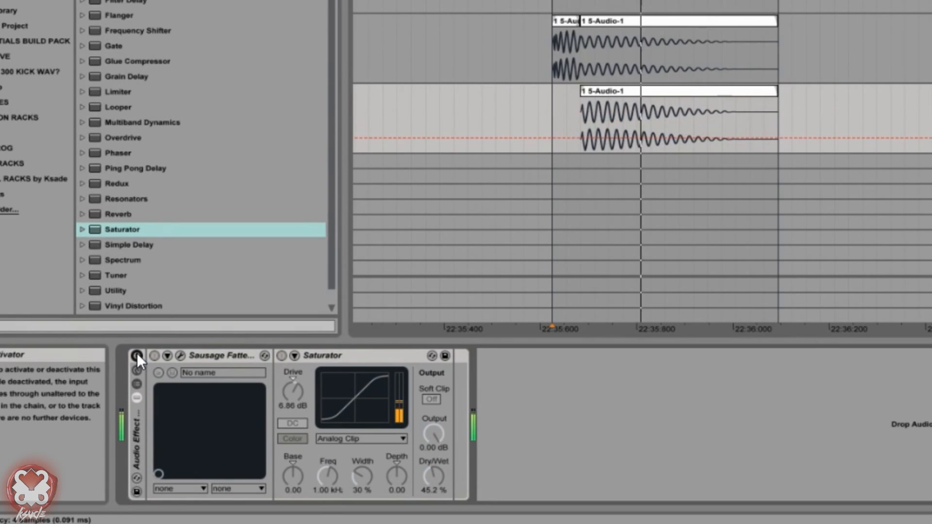
click(137, 354)
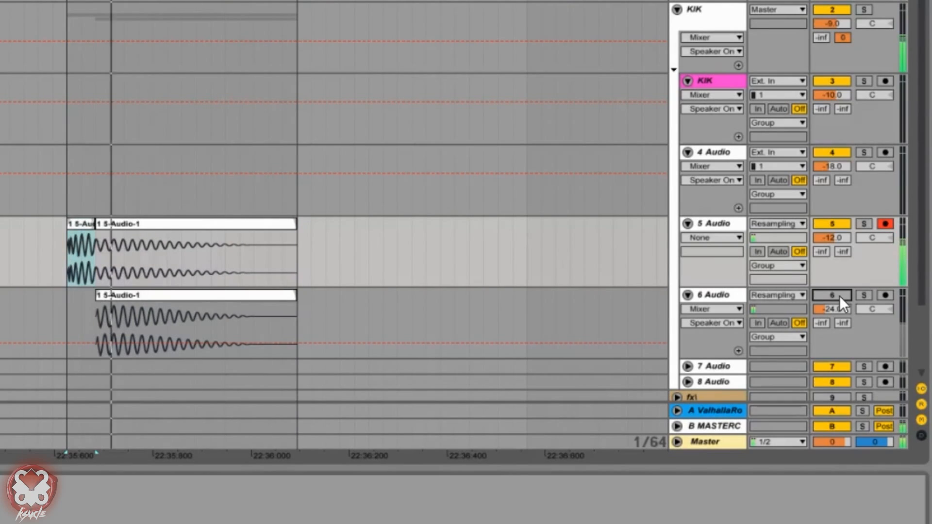
click(840, 296)
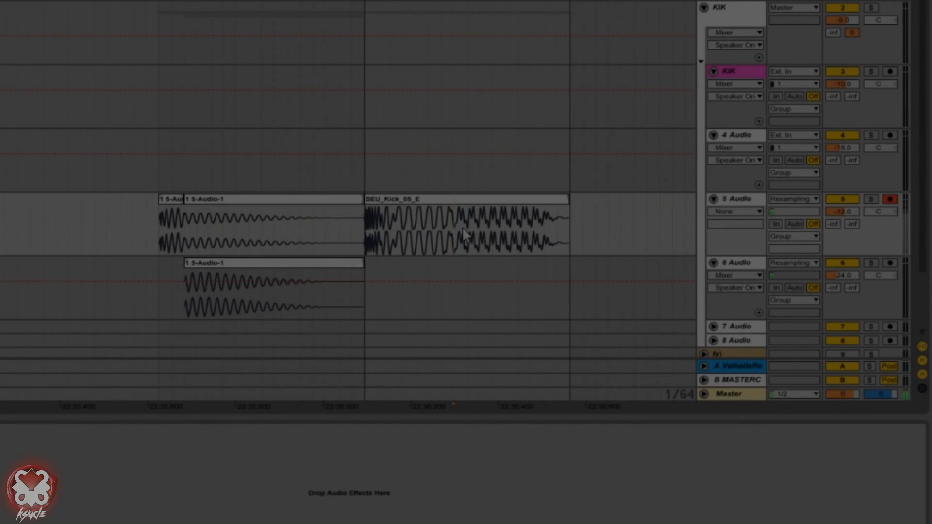
- Split the SEU_Kick_05_E clip where its tail begins and copy the tail to the 6 Audio track directly below
drag(464, 234, 587, 238)
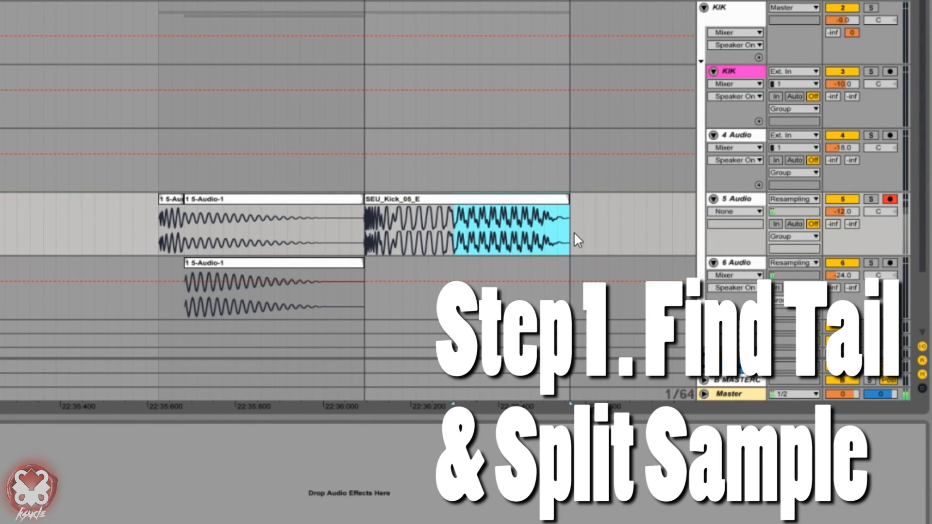
key(ctrl+e)
drag(483, 200, 485, 270)
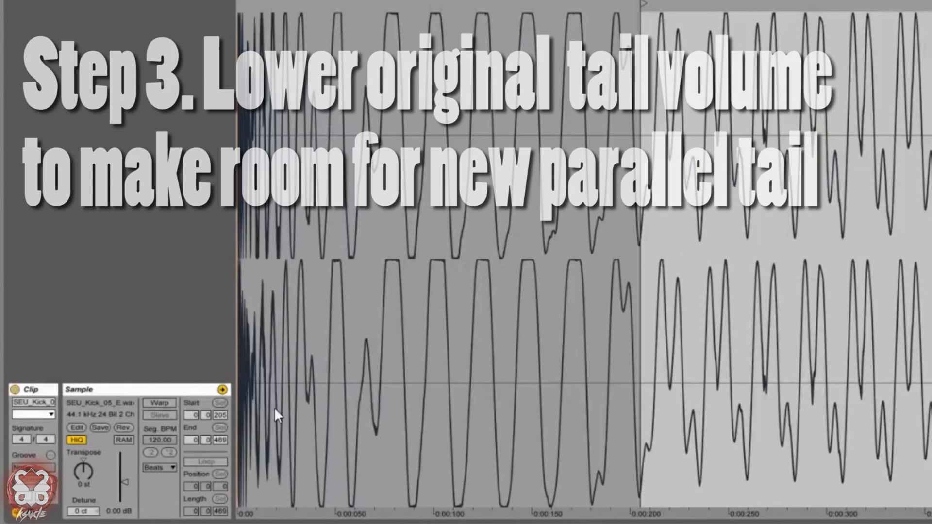
- Lower the clip gain of the original SEU_Kick_05_E tail on the 5 Audio track
drag(124, 481, 125, 488)
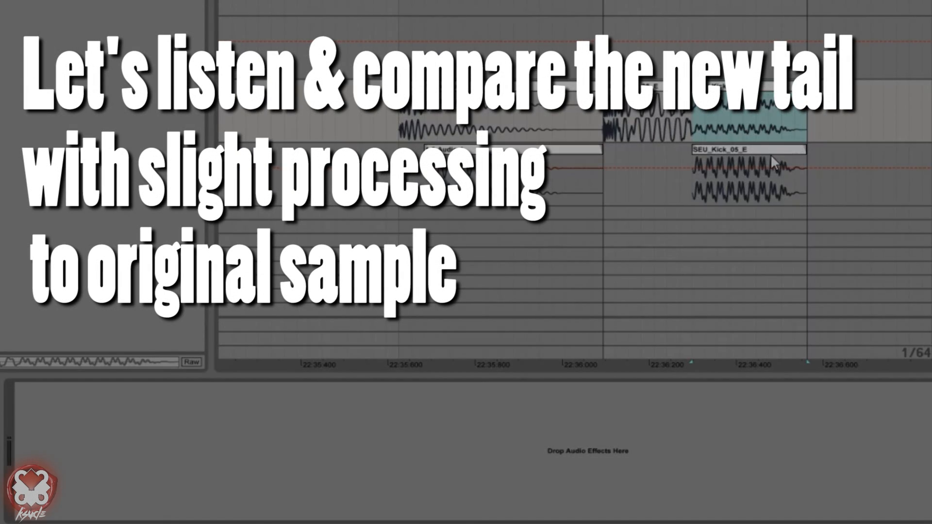
click(773, 150)
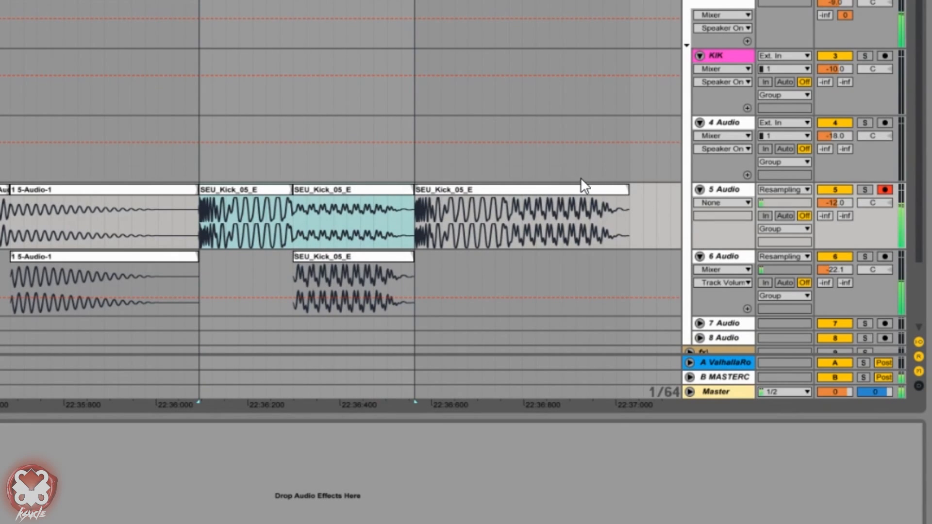
- Loop the unprocessed SEU_Kick_05_E clip during playback to compare it with the version layered with the parallel tail
click(568, 189)
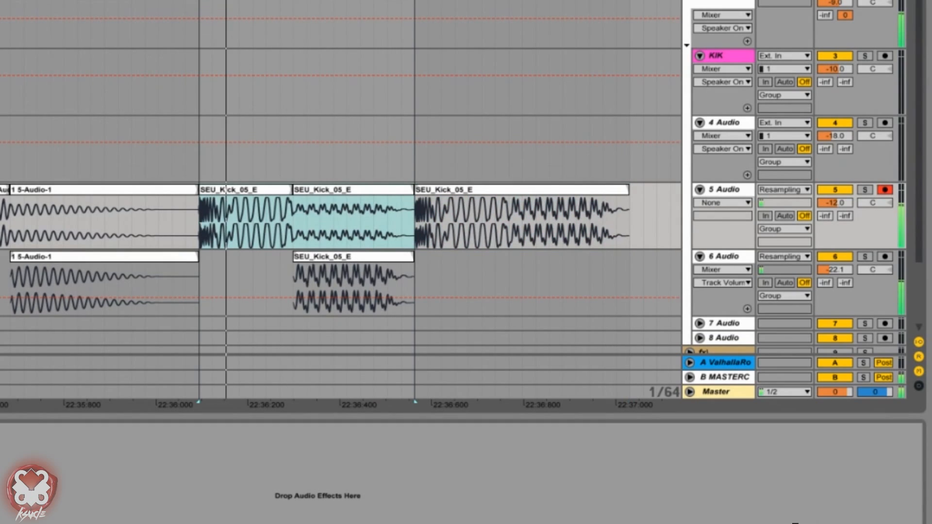
click(567, 184)
key(ctrl+l)
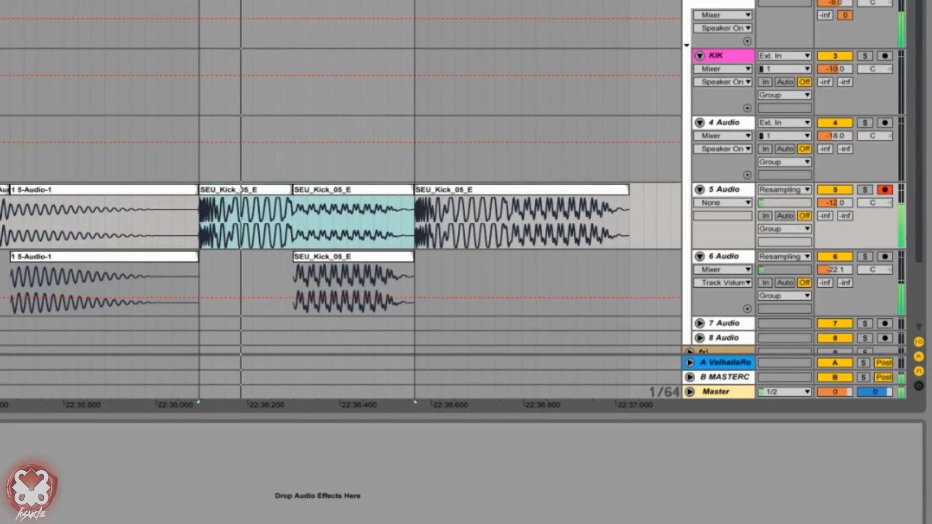
click(567, 185)
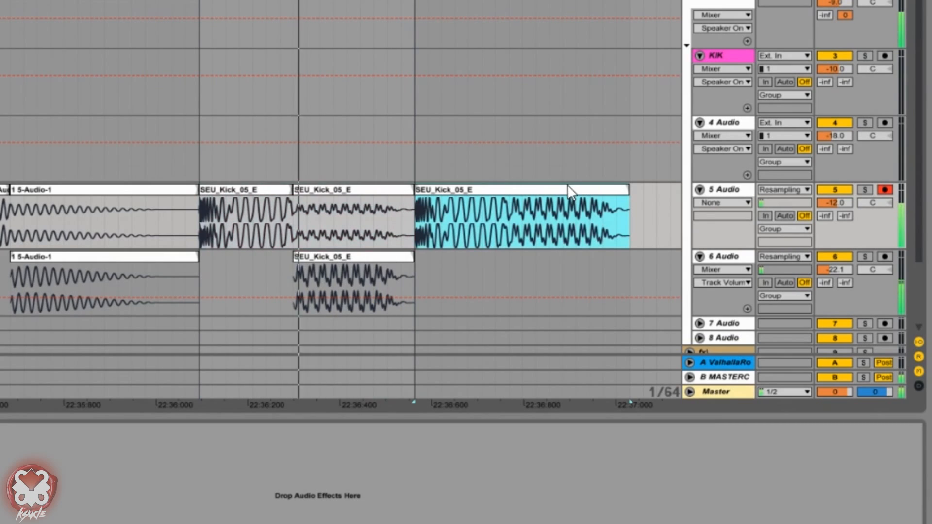
key(ctrl+l)
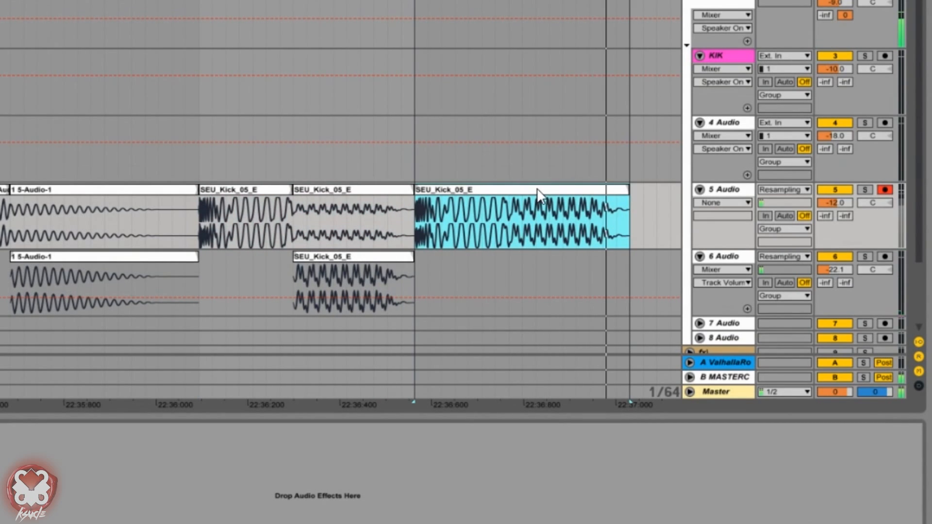